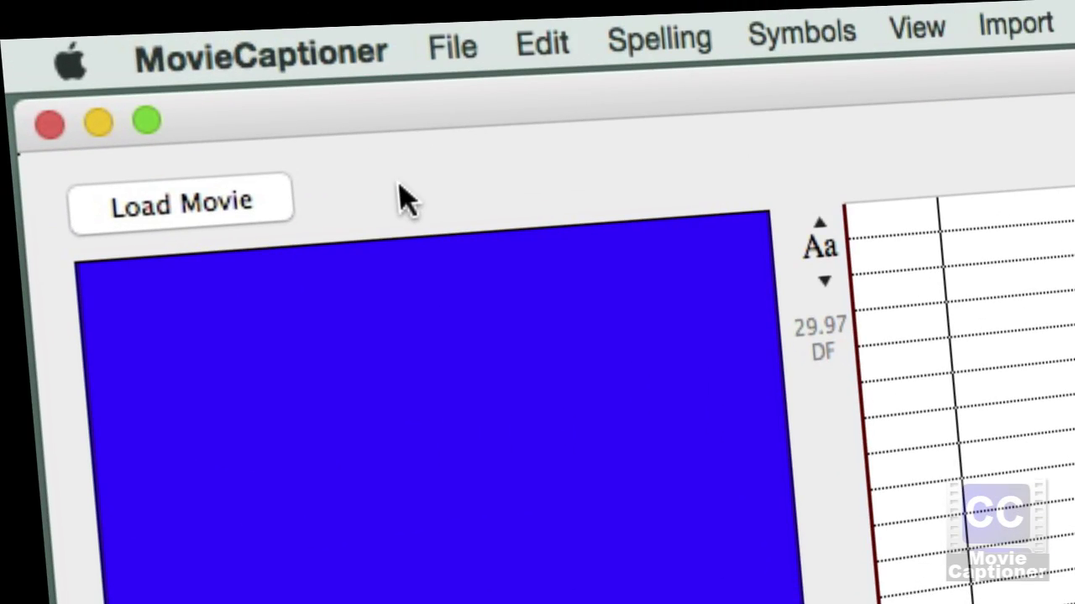
Open the movie wacs.mov and save its new project to the Desktop as wacs.mcpt
left_click(210, 212)
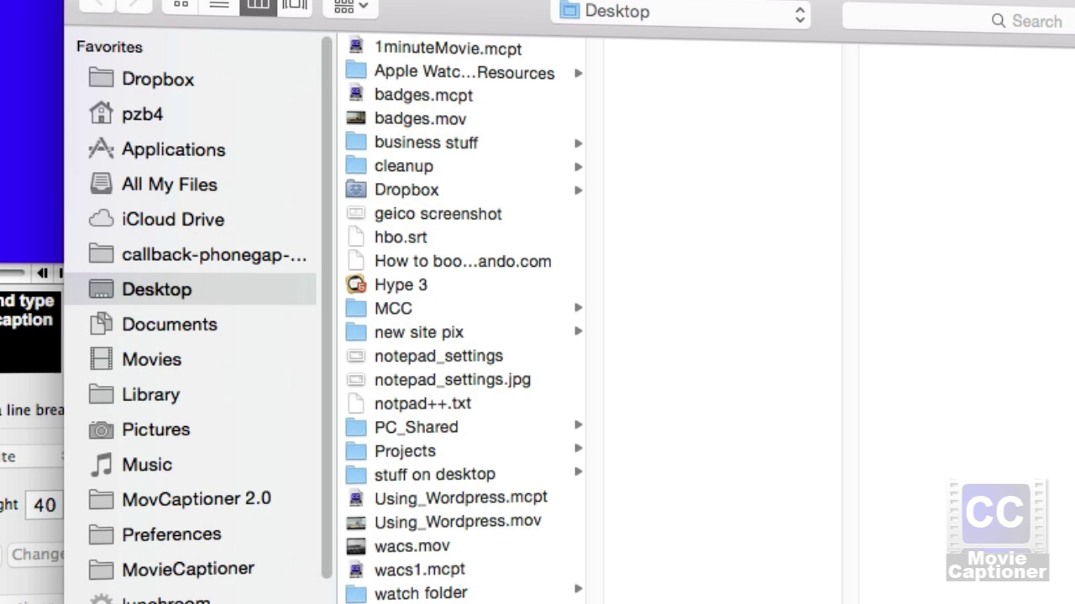
left_click(376, 546)
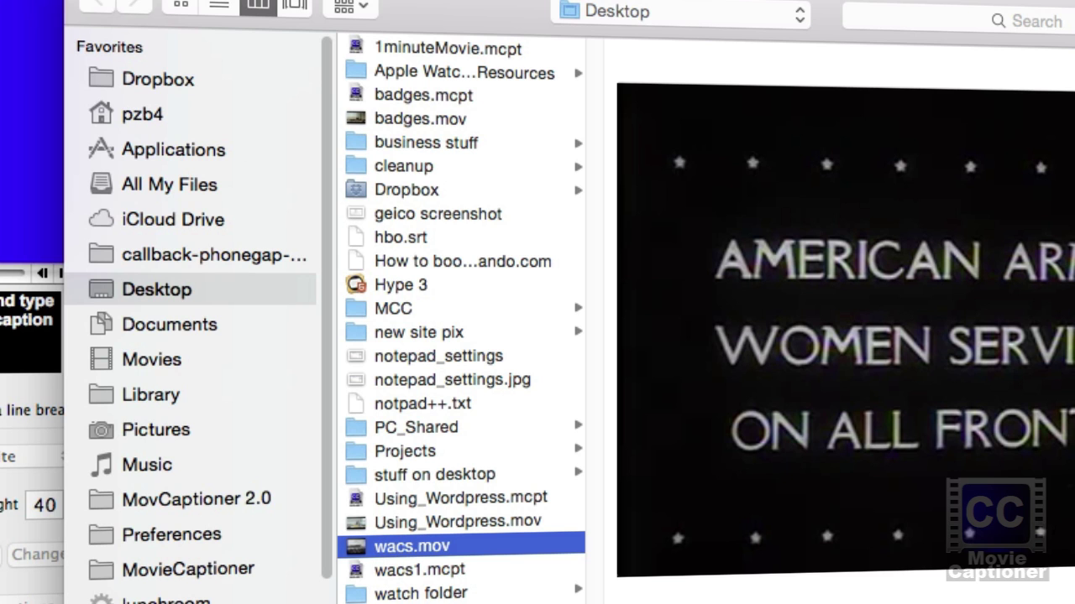
key("Return")
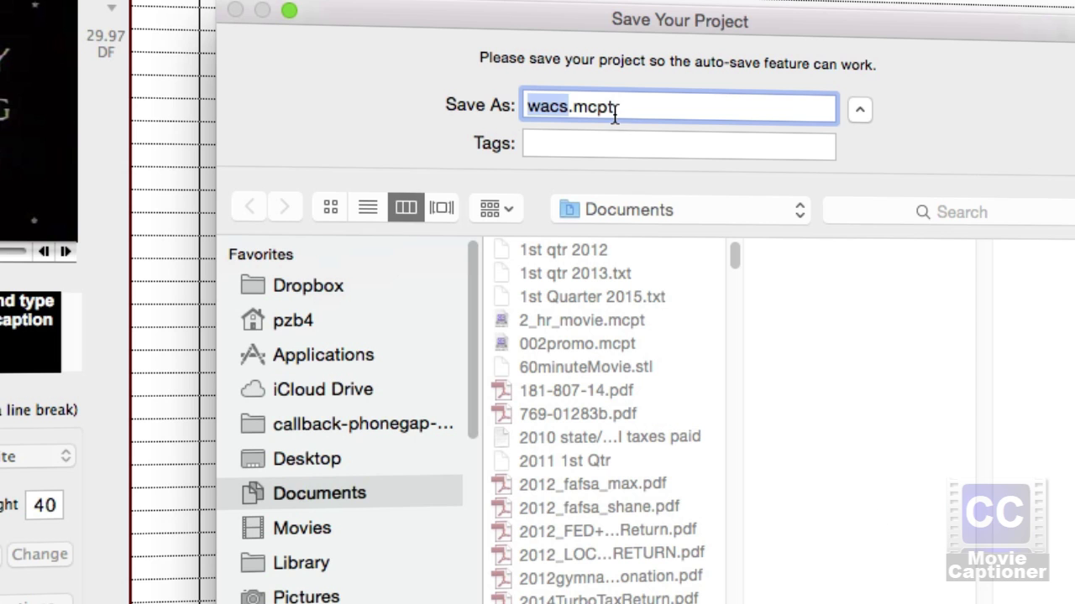
left_click(286, 458)
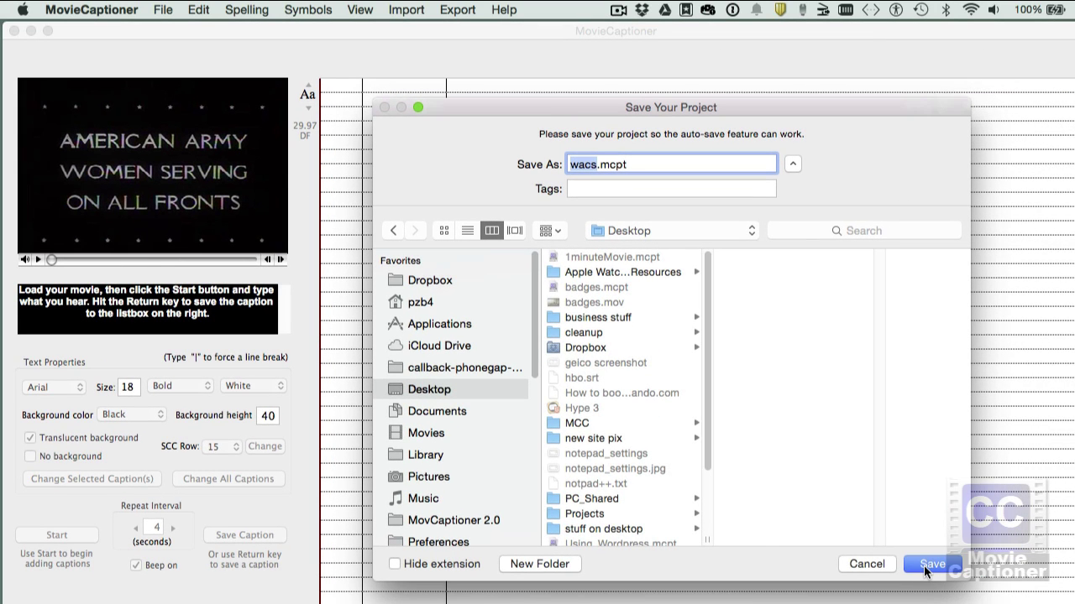
left_click(925, 567)
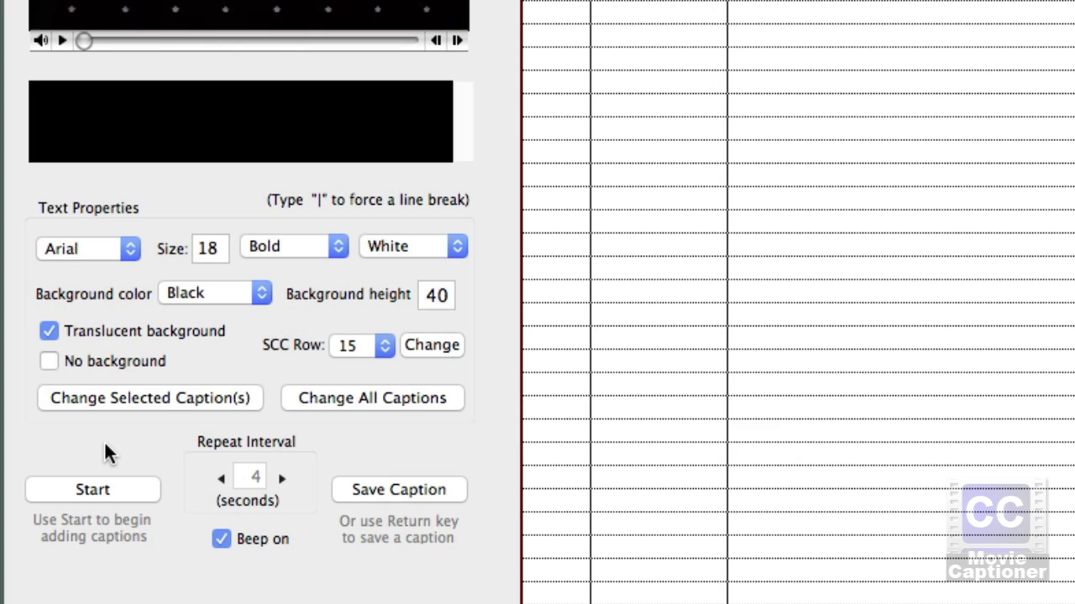
Play the movie, save caption '[ music ] At an Army Air Force', then type 'base in Arizona, women mechanics'
left_click(89, 491)
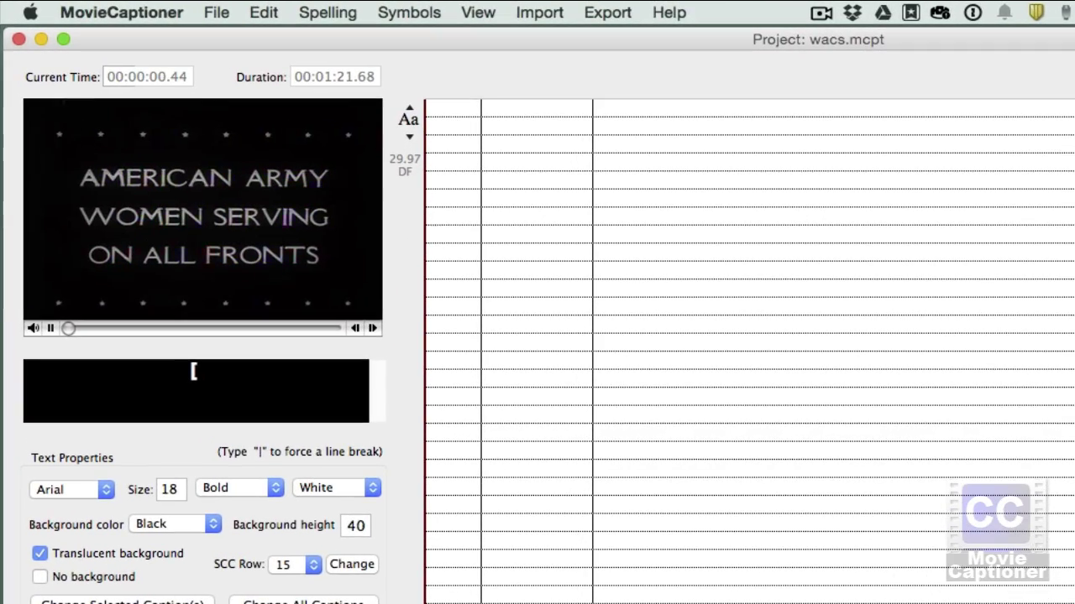
type("[")
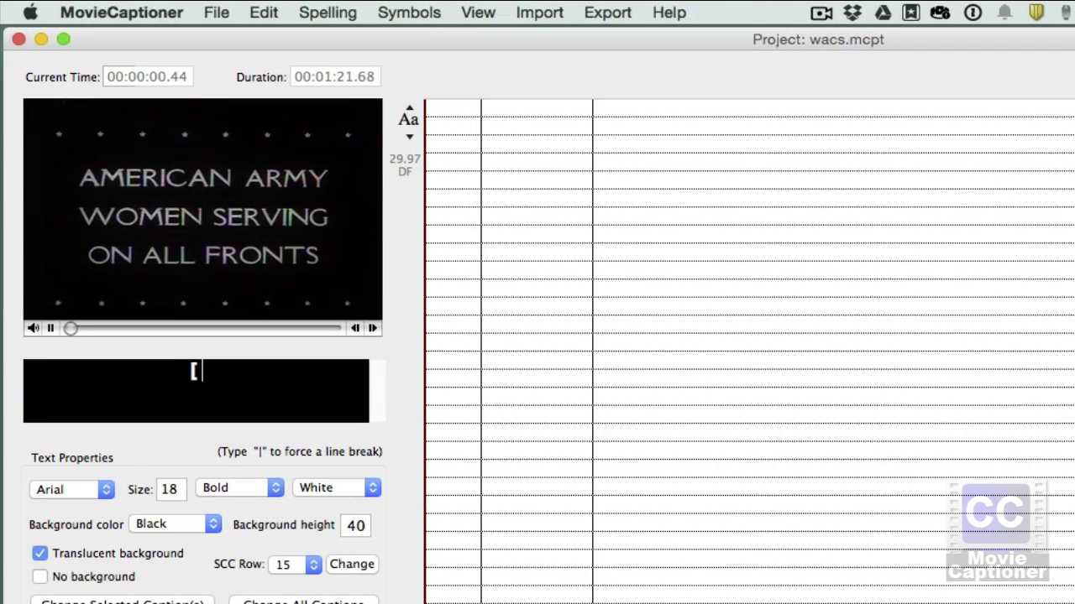
type(" music ")
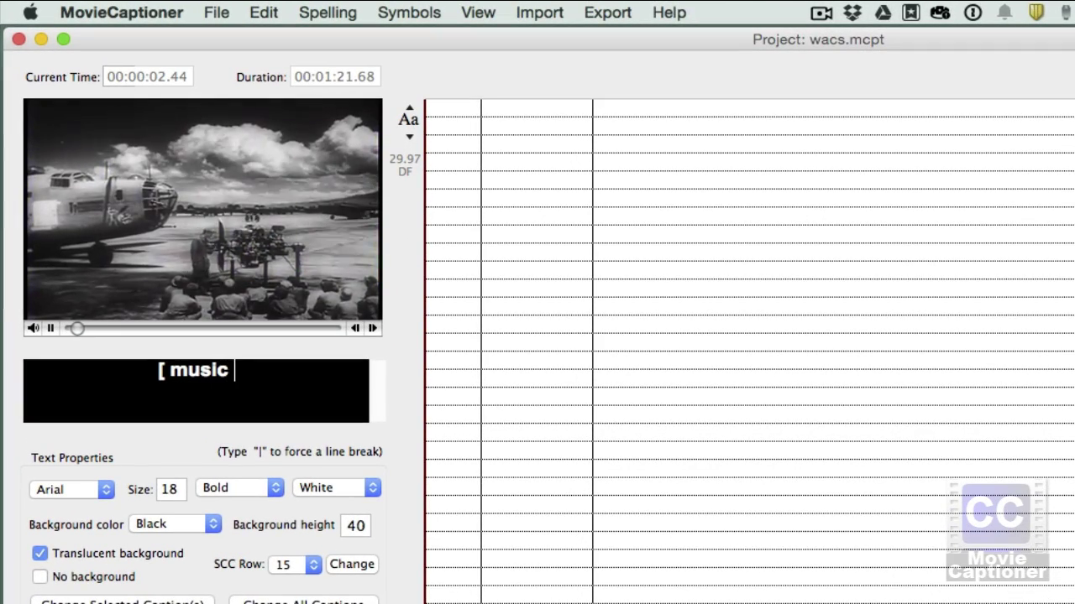
type("] A")
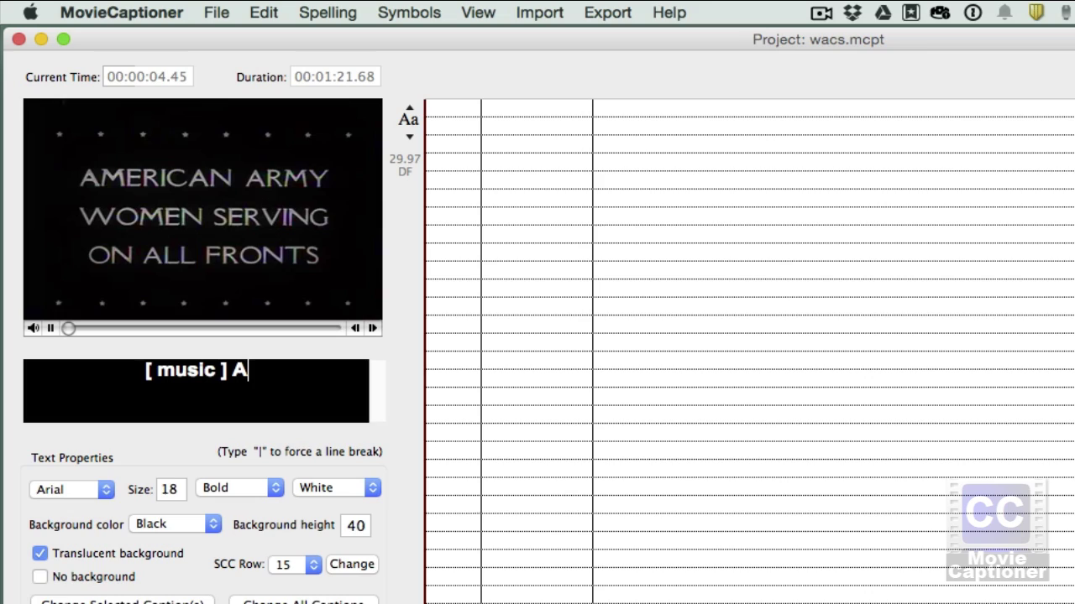
type("t an ")
type("Ar")
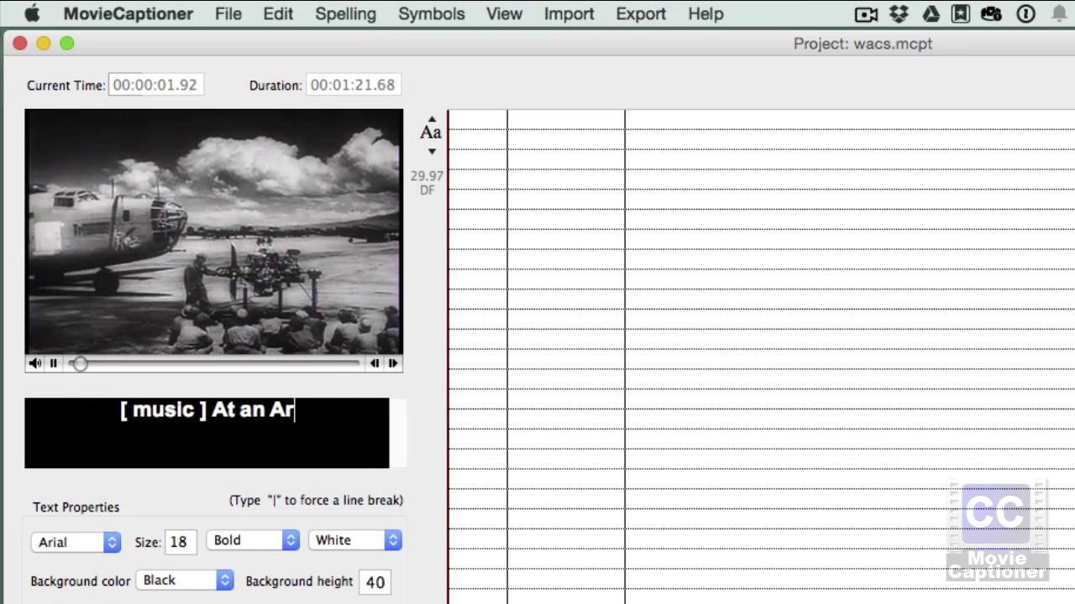
type("my Air Force")
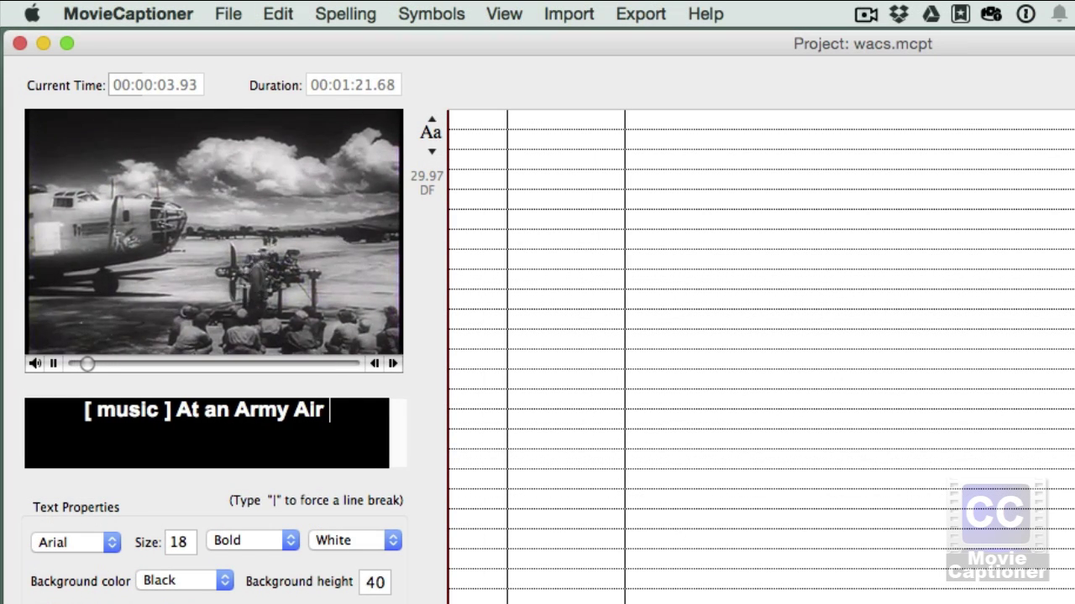
key("Return")
type("base")
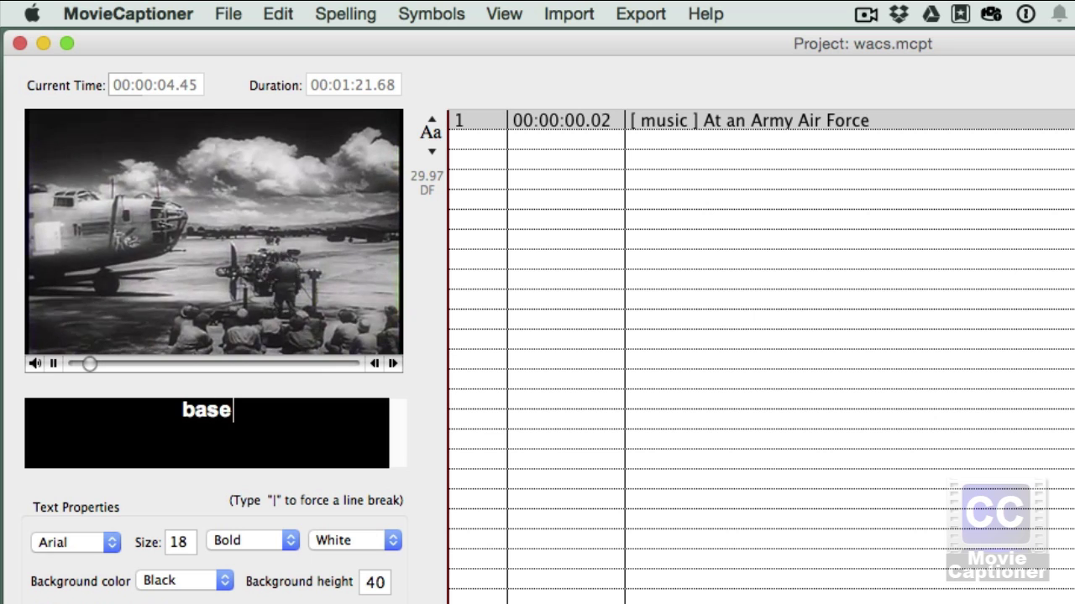
type(" in Arizon")
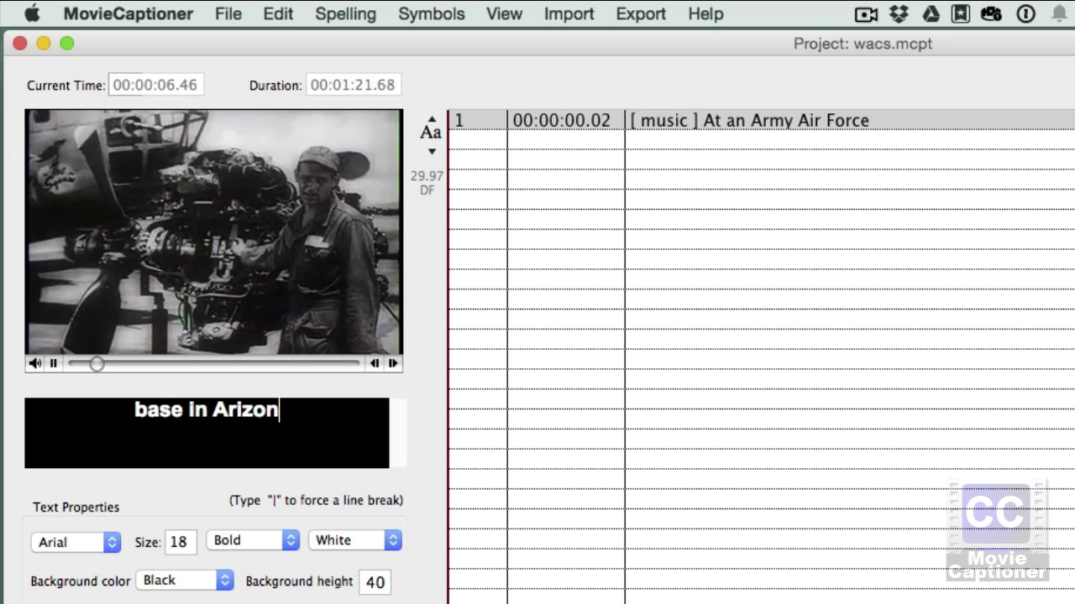
type("a, woem")
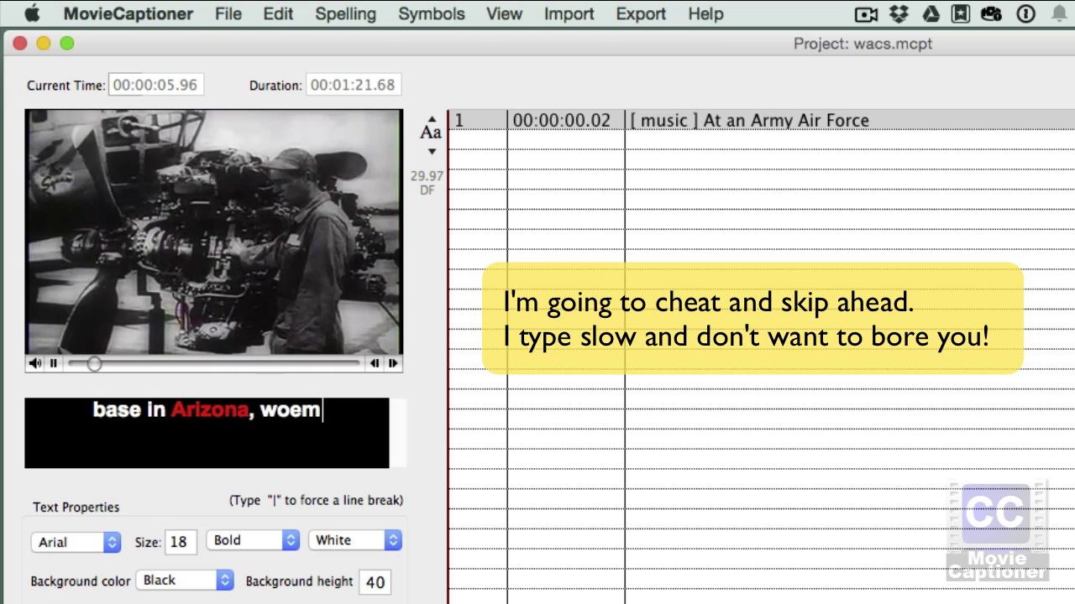
key("BackSpace")
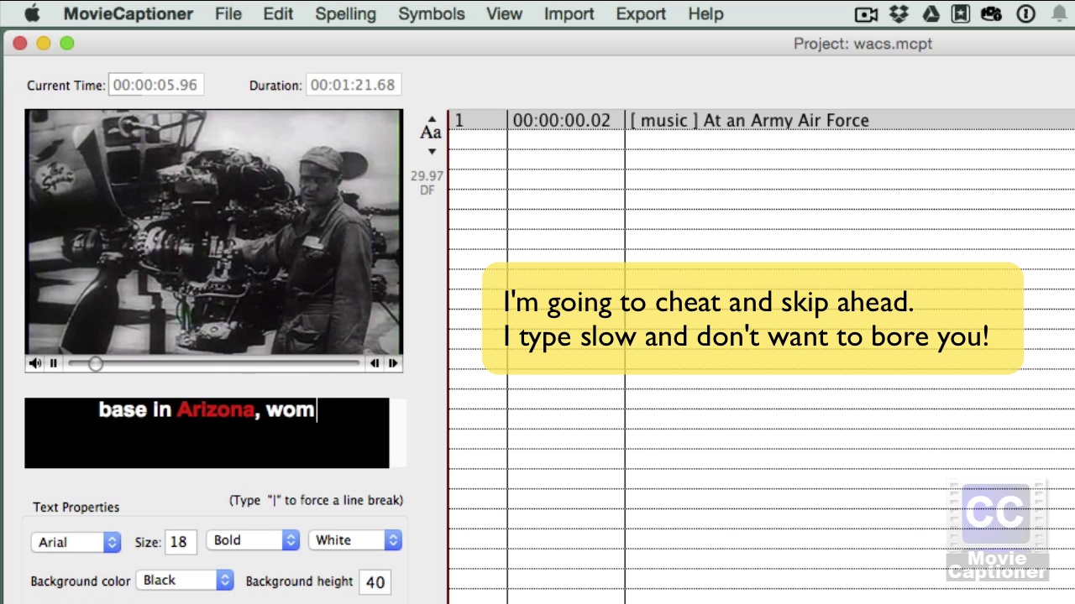
type("en mechanics learn to service the")
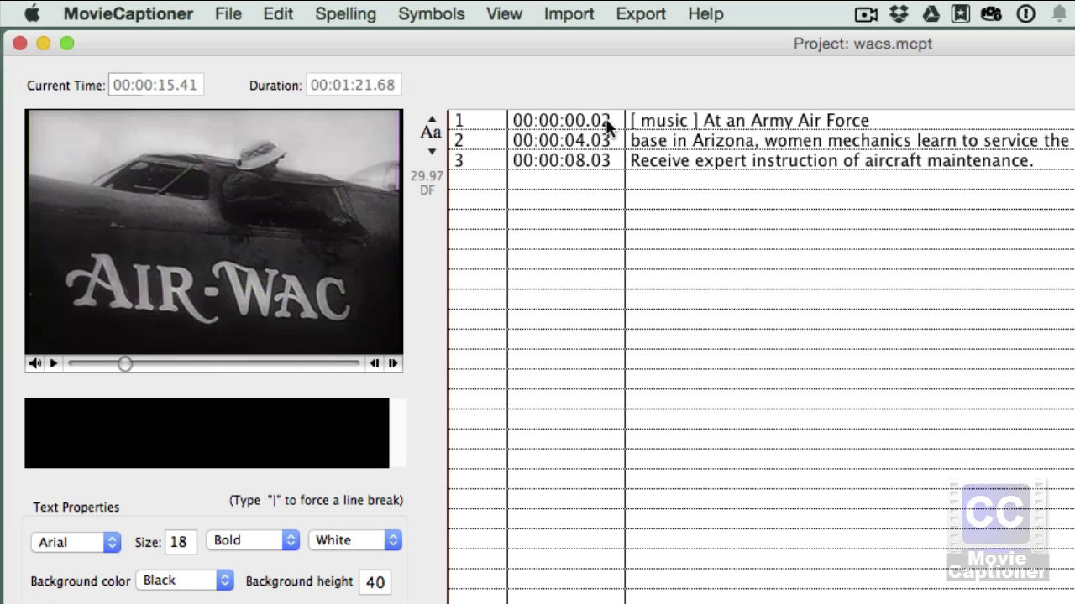
Jump to caption 2 and edit inside 'mechanics', then review caption 3 and return to caption 2 at 00:00:04.03
left_click(786, 141)
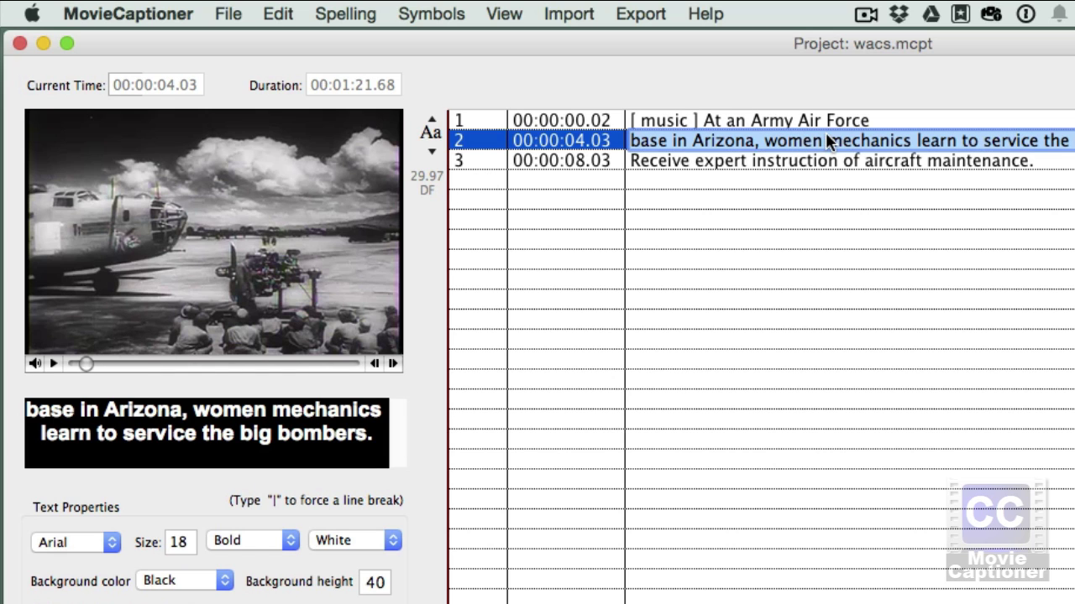
left_click(828, 140)
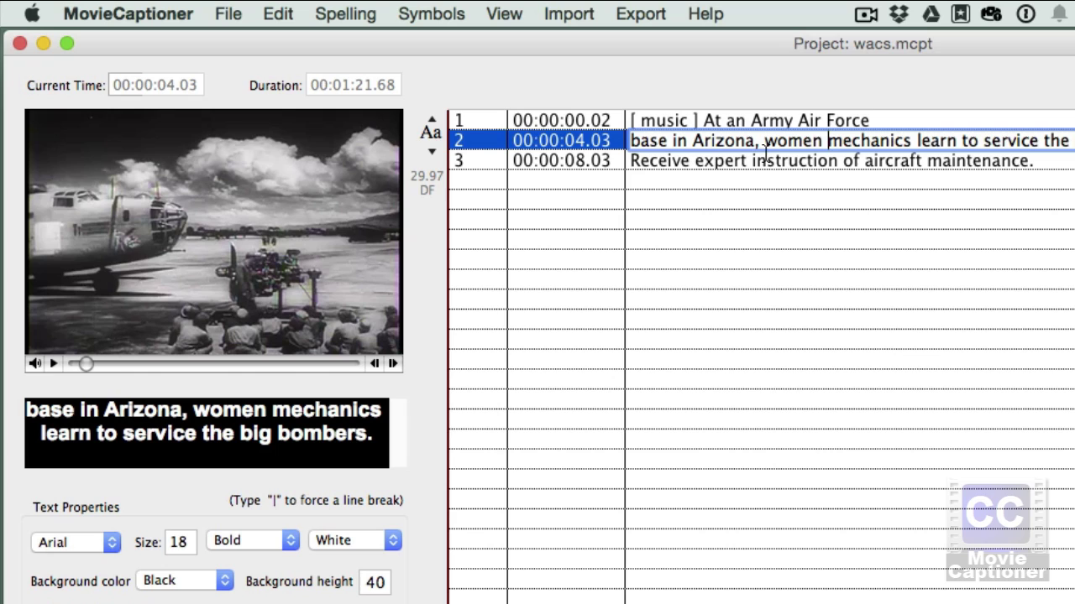
left_click(855, 143)
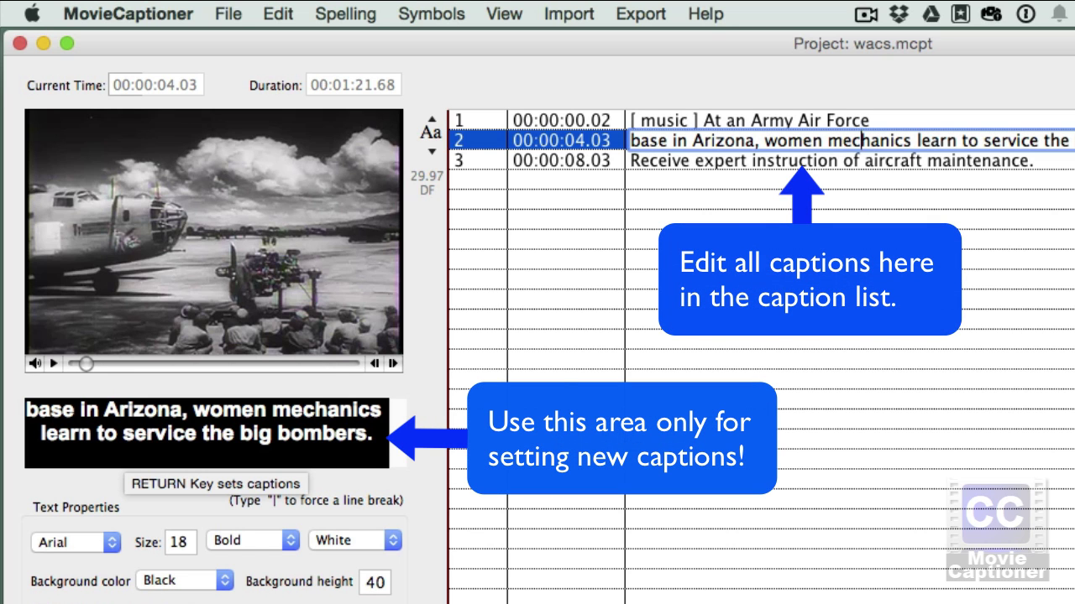
left_click(744, 158)
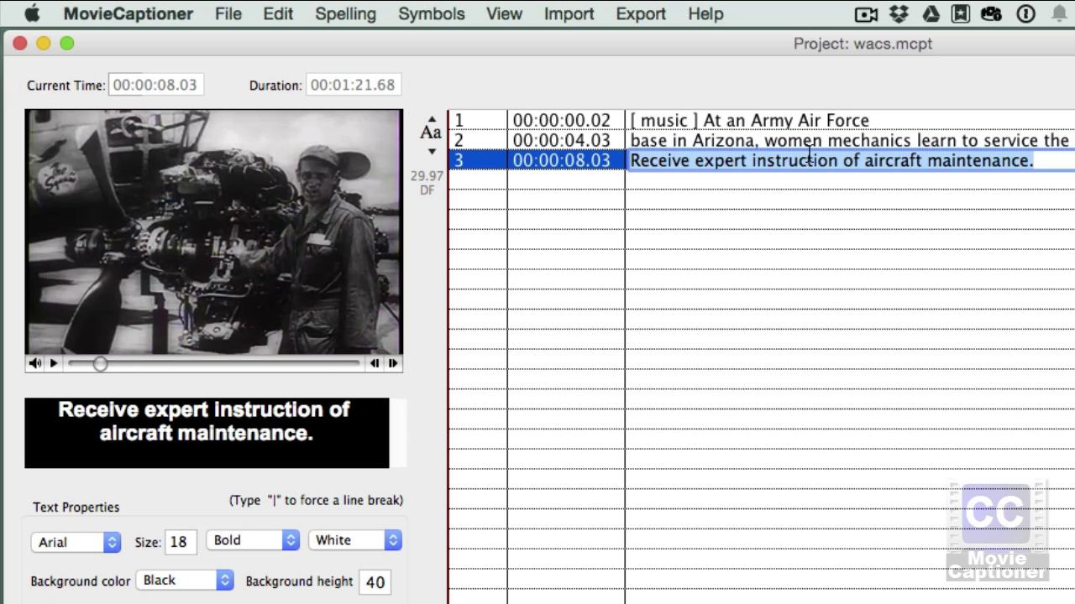
left_click(795, 142)
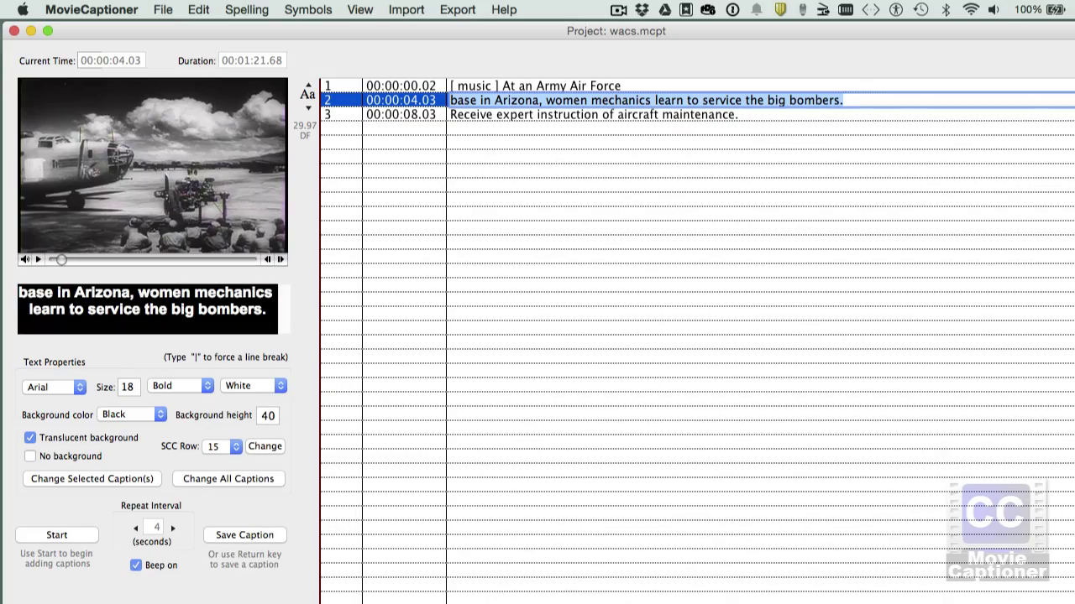
key("super+p")
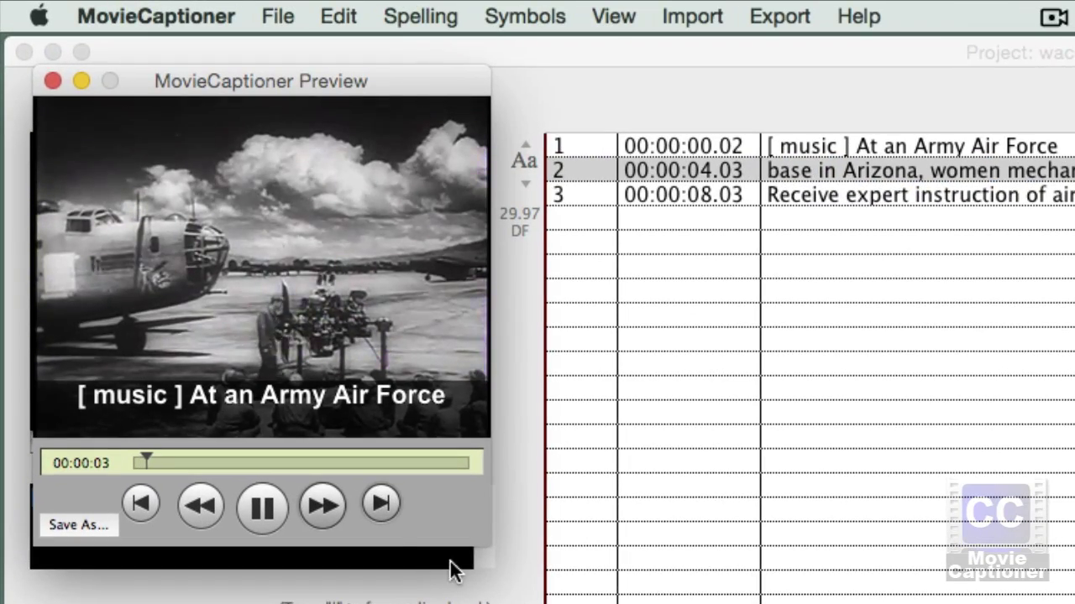
left_click(261, 506)
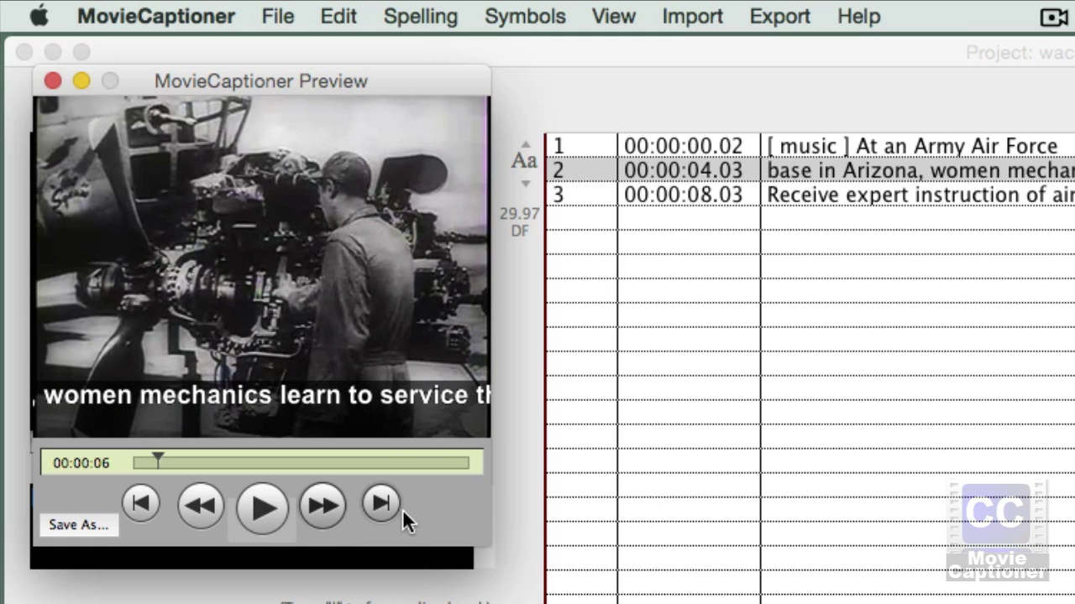
left_click(51, 80)
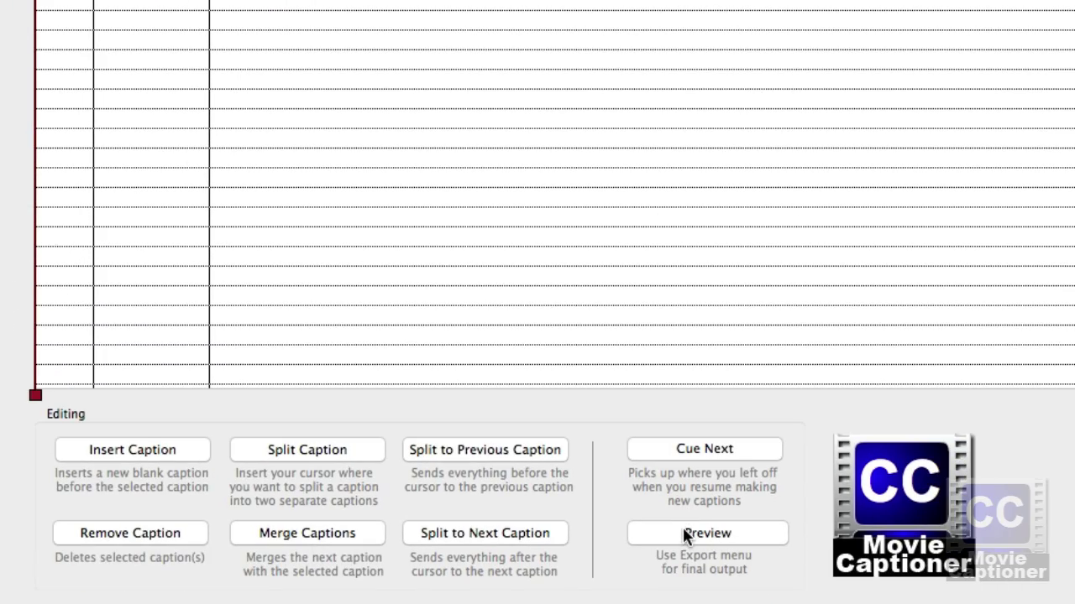
Preview caption 2's two-line layout, then cue the video to 00:00:12.03 just past caption 3
left_click(684, 529)
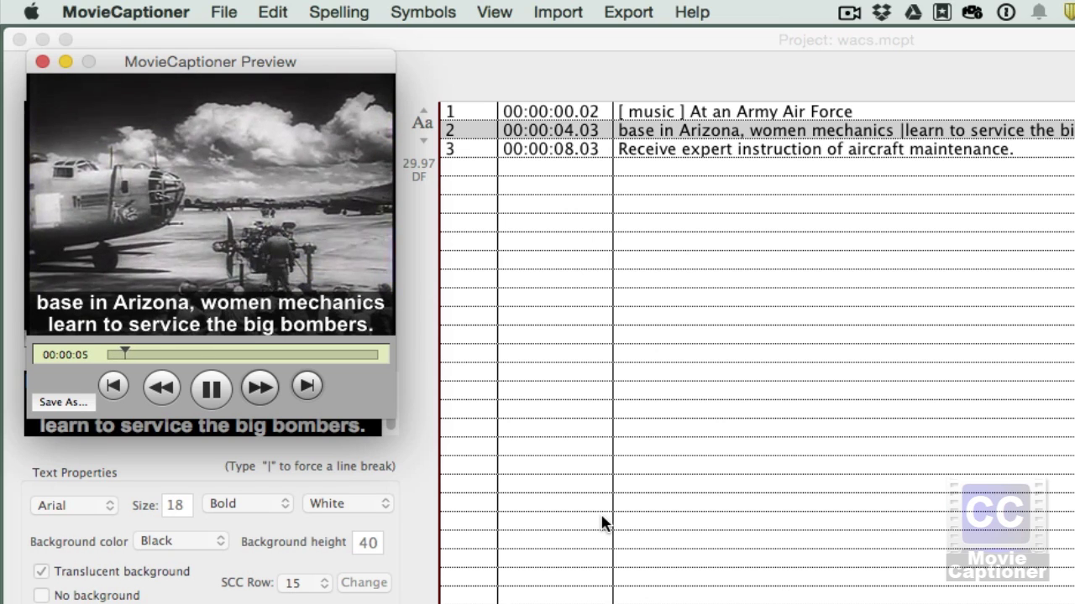
left_click(531, 135)
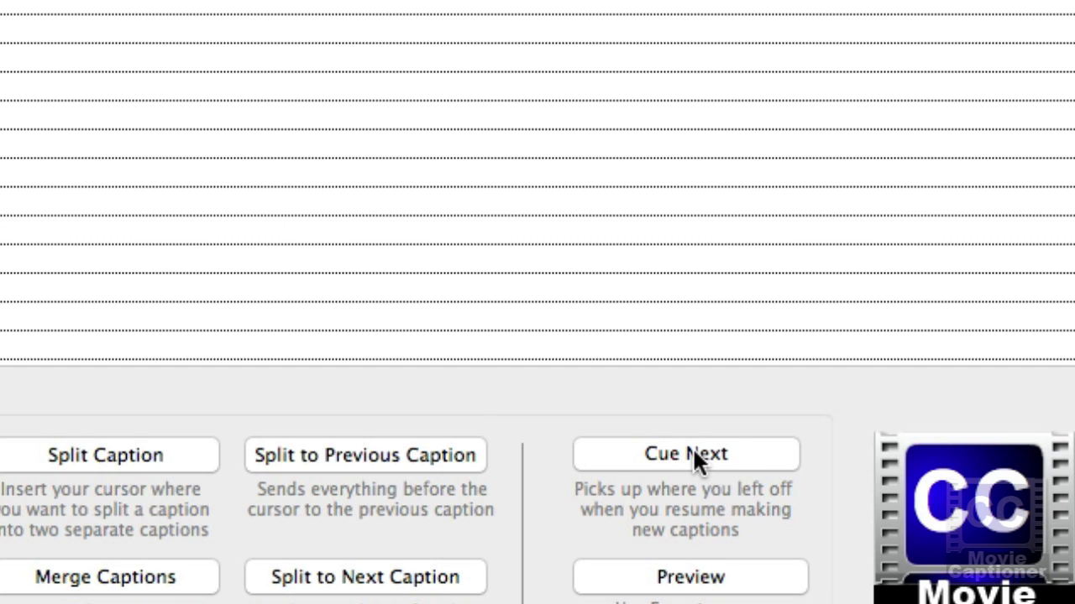
left_click(696, 454)
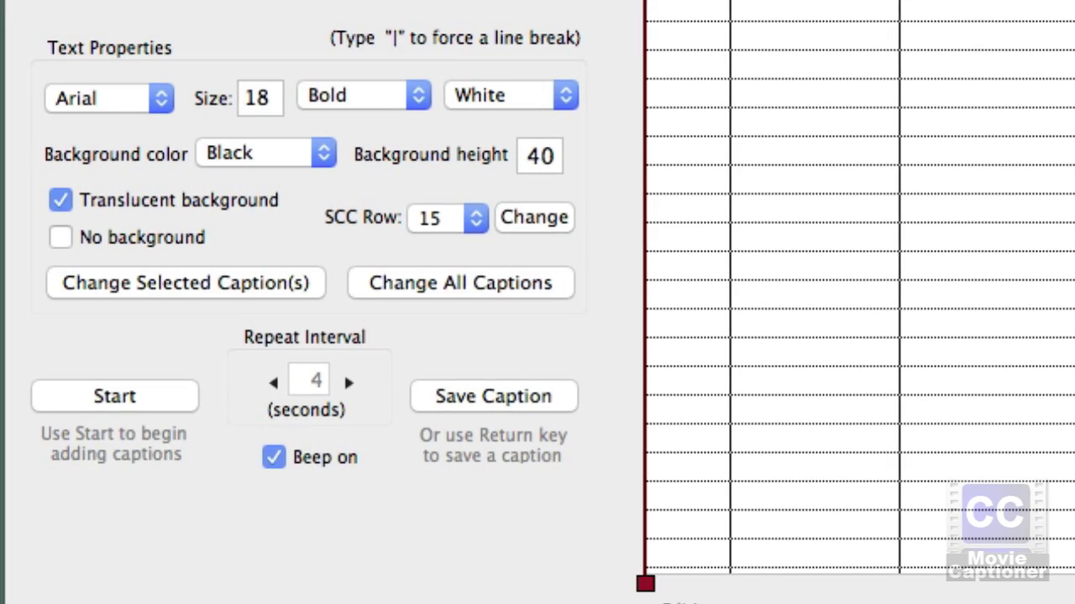
Add captions 'A plane named in their honor gets a thorough going-over by' and 'the Air WACs, as they're called'
left_click(107, 398)
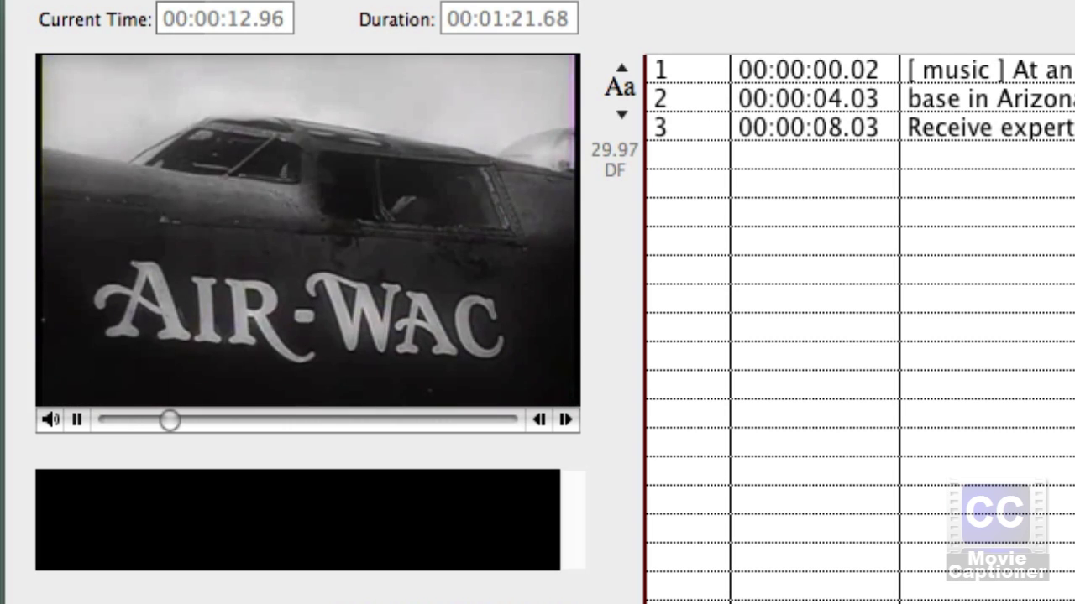
type("A plan")
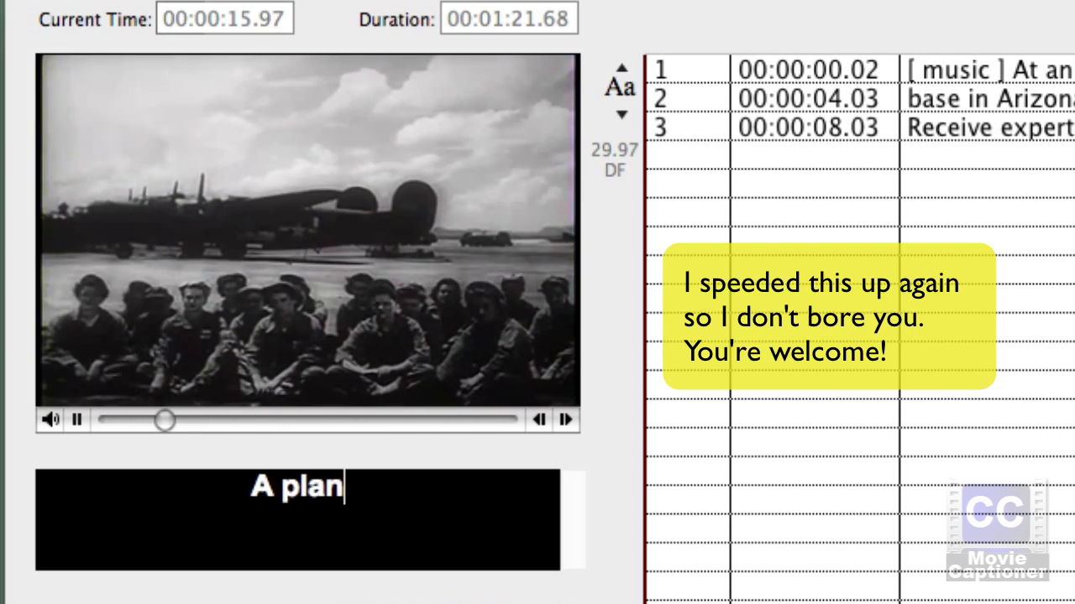
type("e named in their honor")
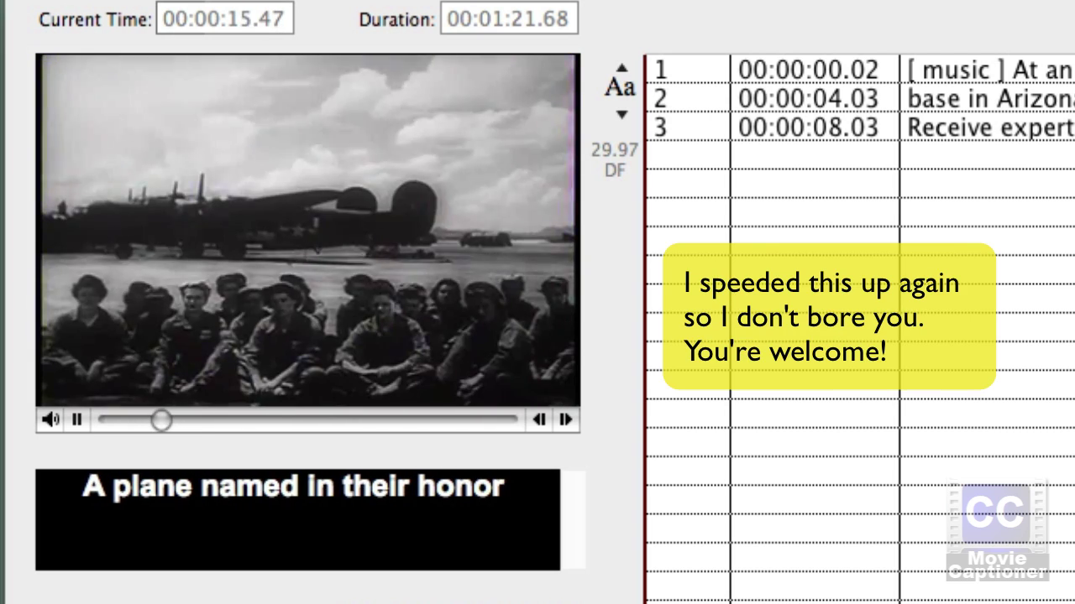
type(" gets a thoro")
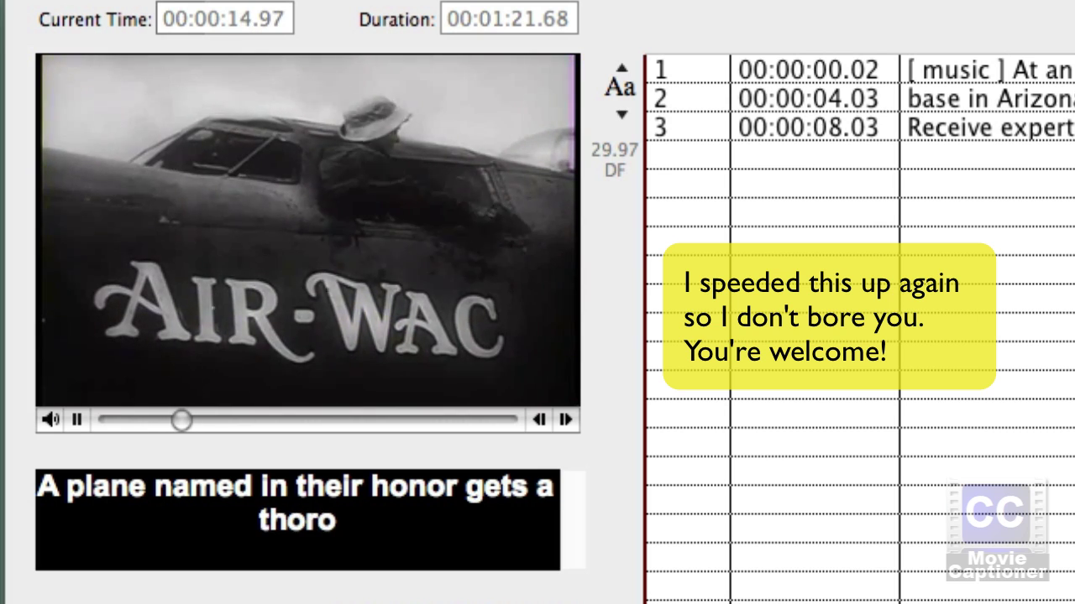
type("ugh going-over ")
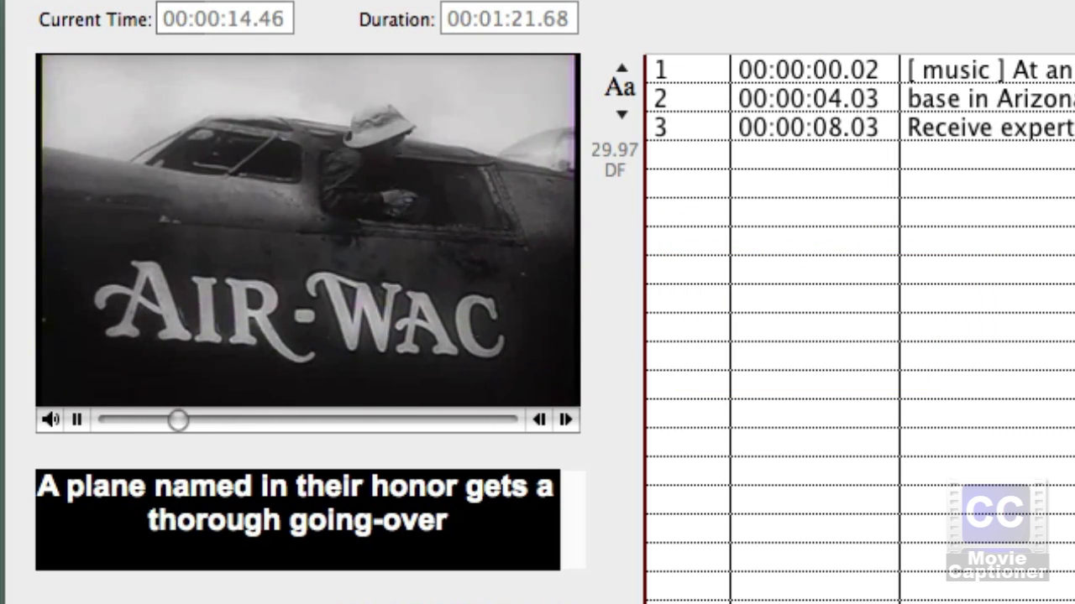
type("by")
key("Return")
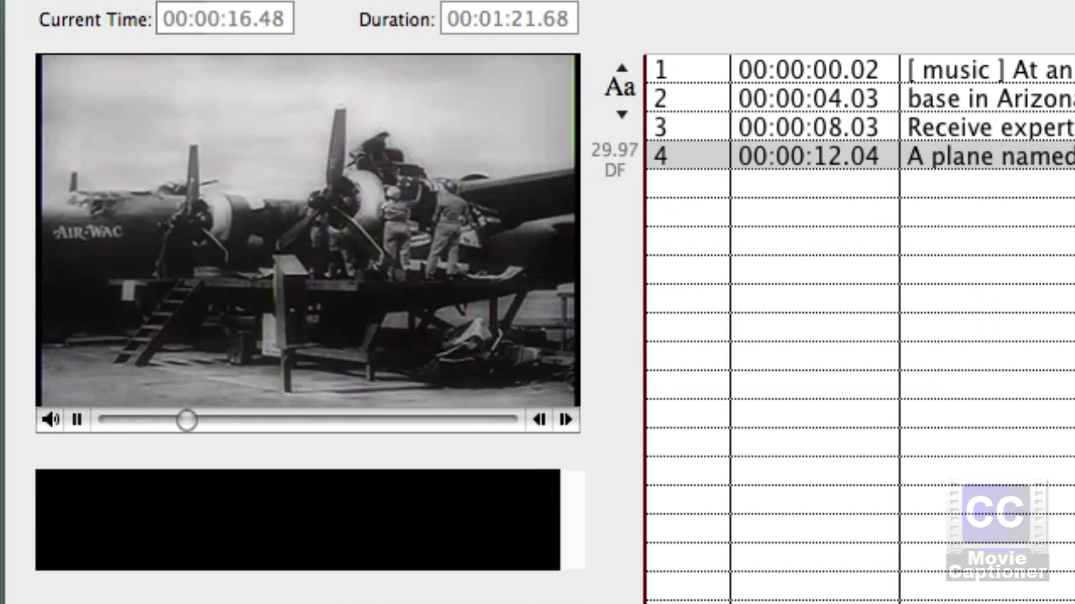
type("the Air WA")
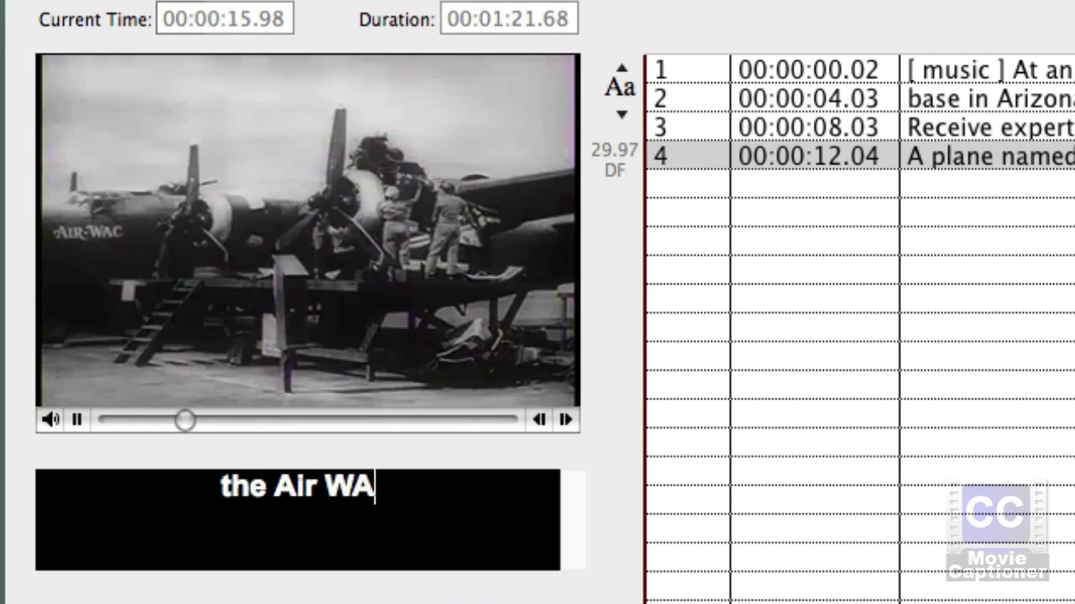
type("Cs, as they're ca")
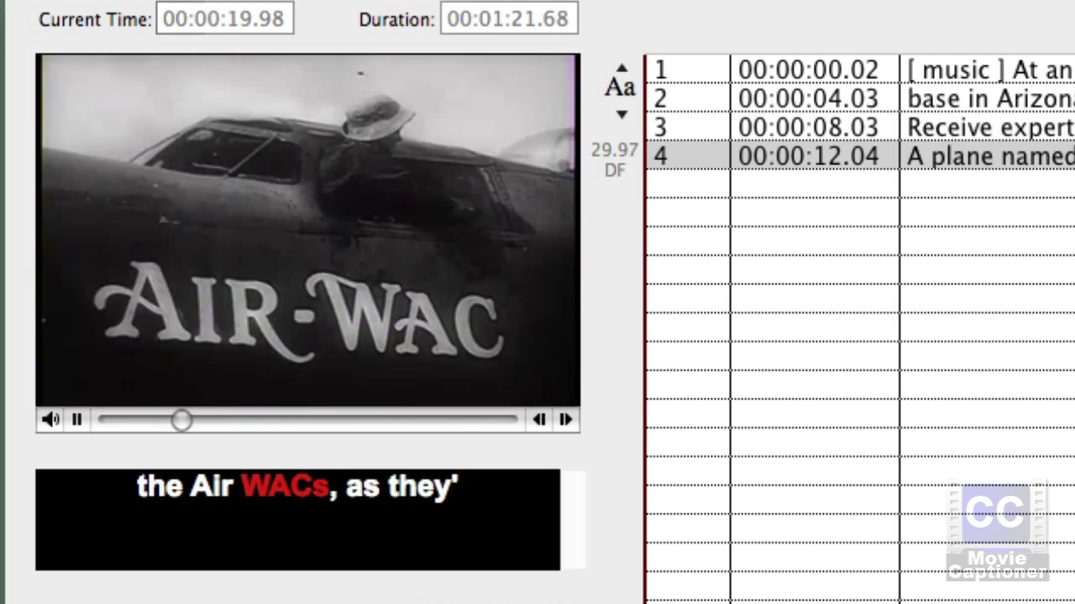
type("lled")
key("Return")
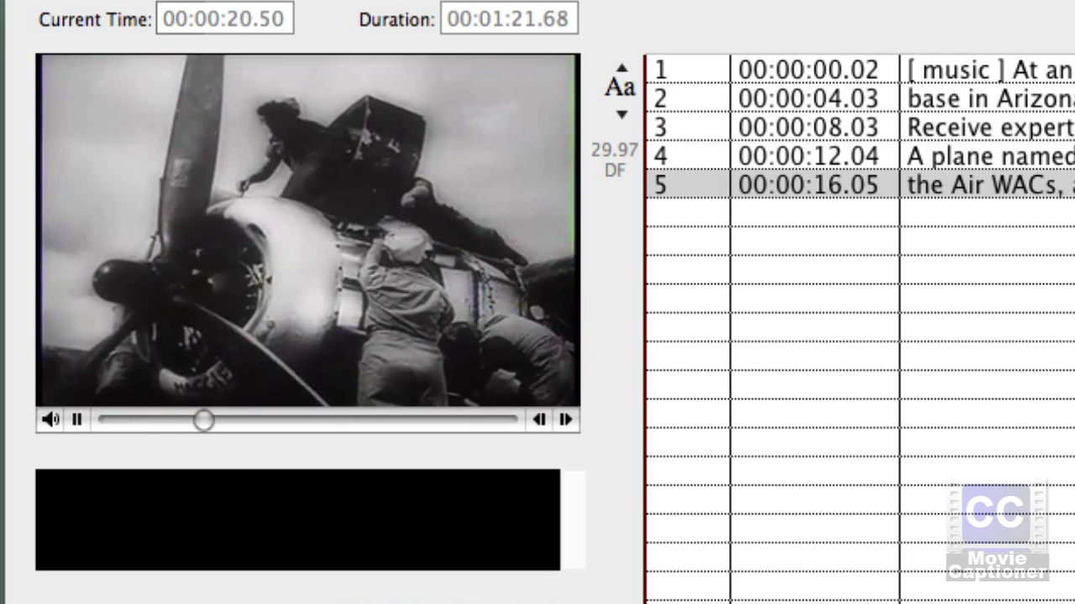